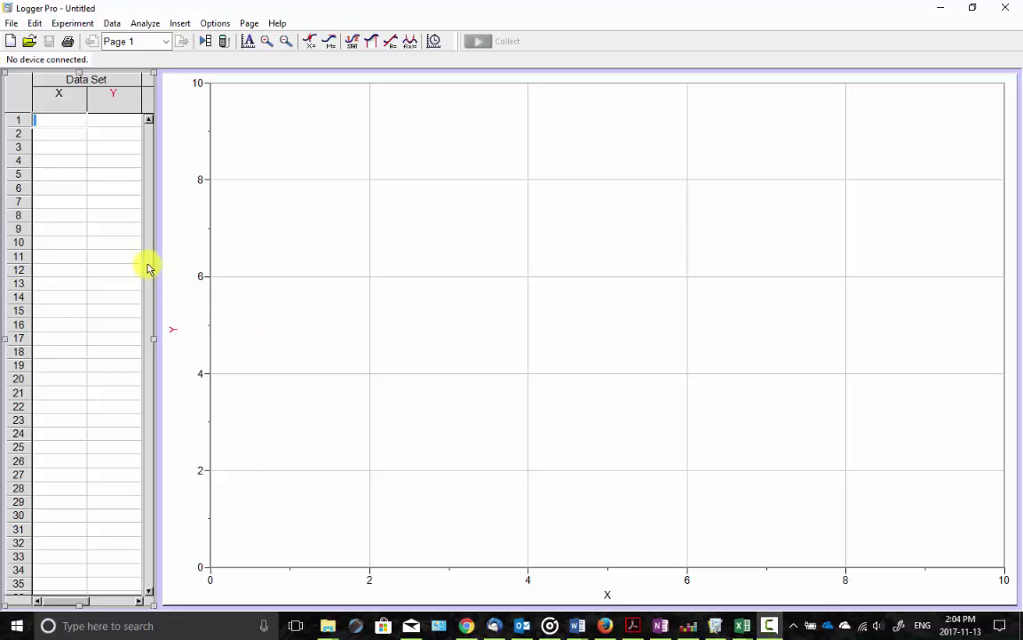
Step: Name the first column time, short name t, with units s
double_click(62, 97)
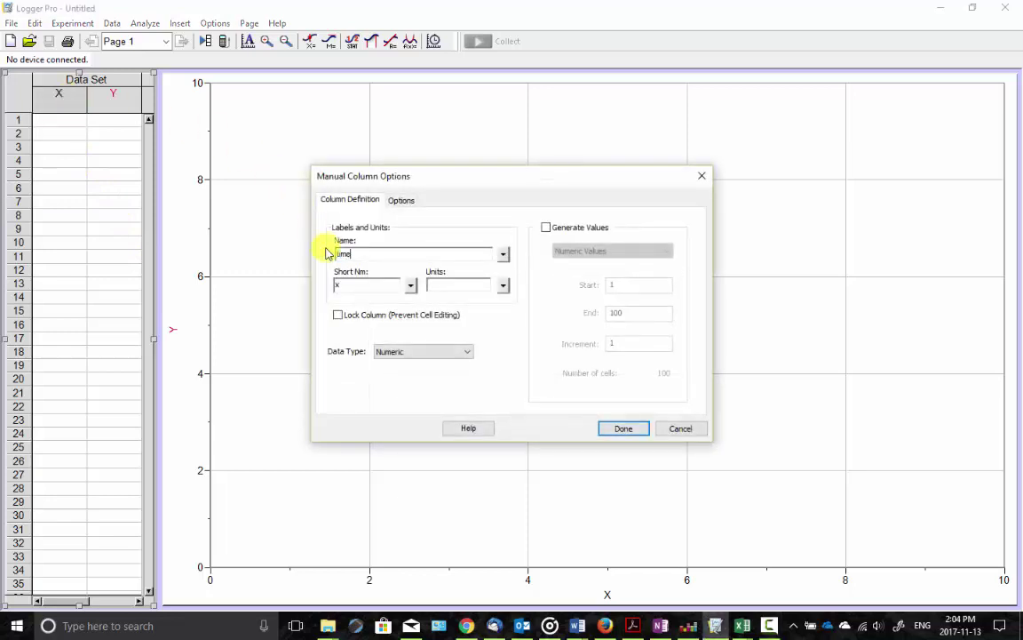
double_click(336, 285)
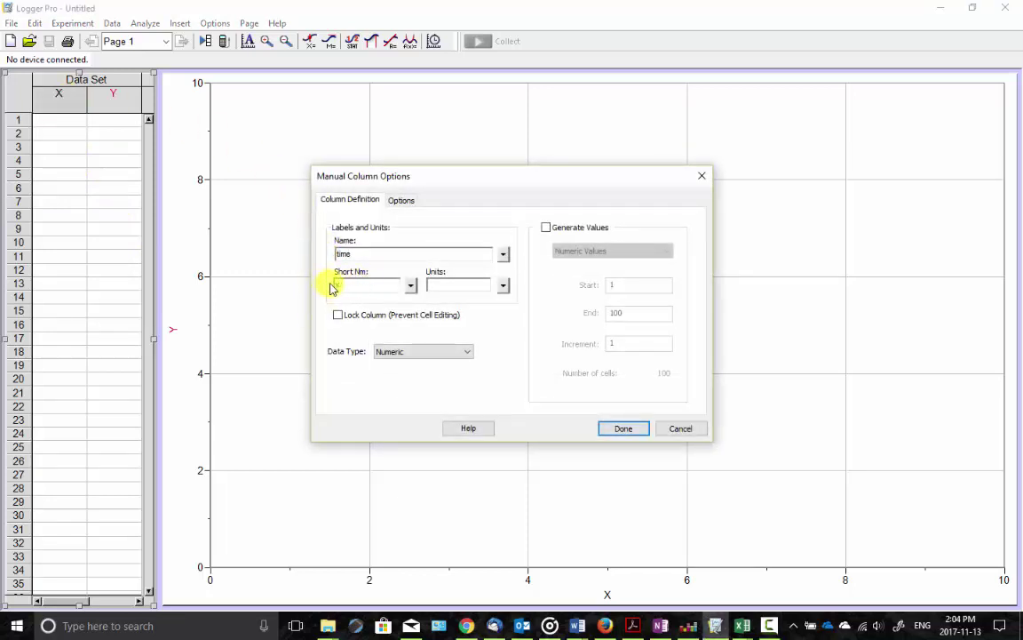
type("t")
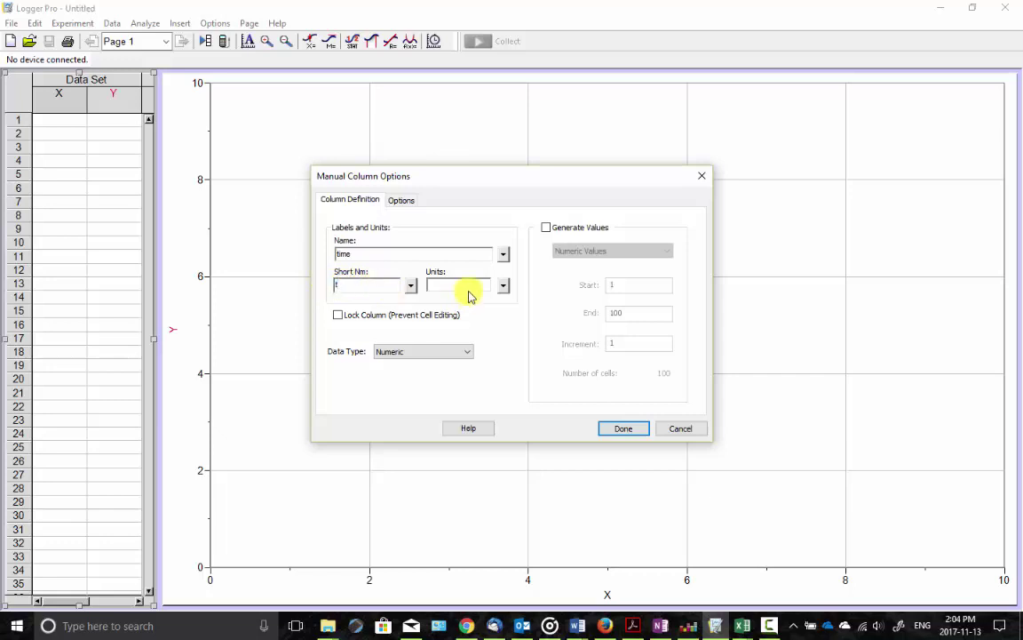
left_click(463, 286)
type("s")
left_click(625, 429)
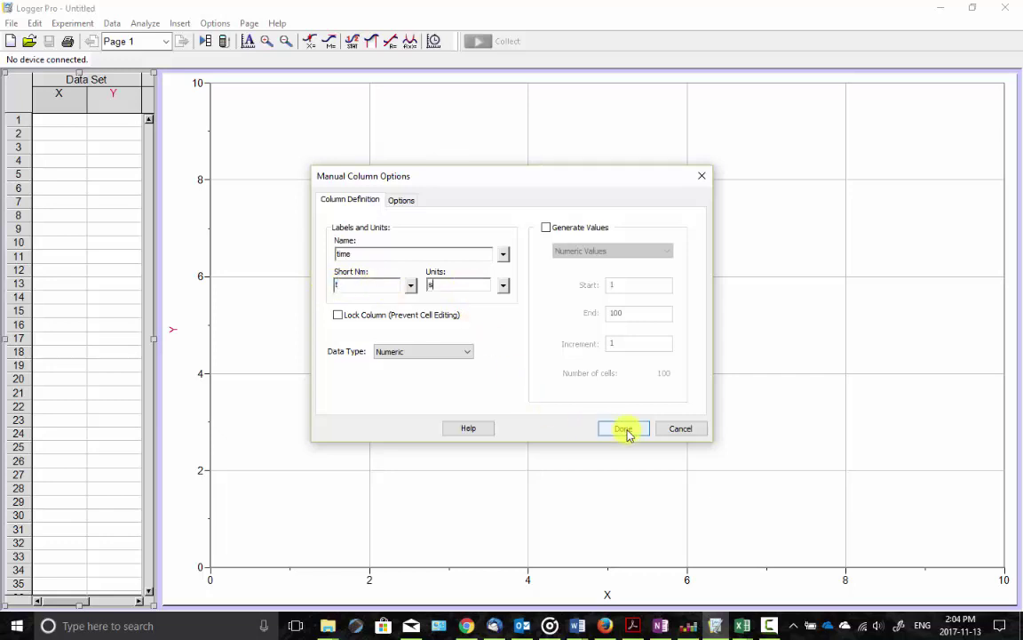
Step: Name the second column position, short name x, with units cm
double_click(121, 101)
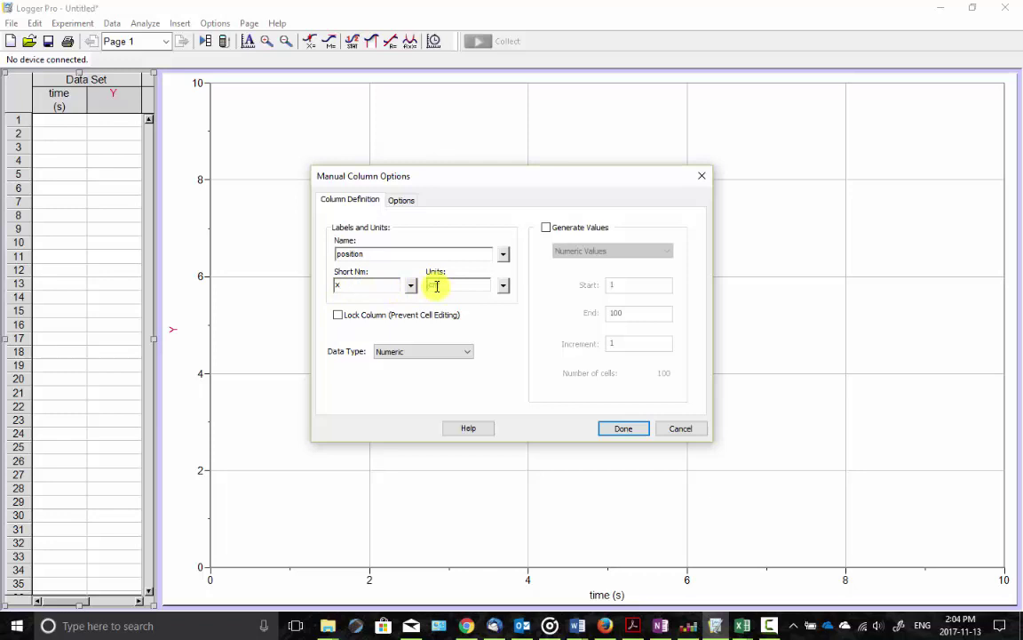
left_click(436, 286)
type("cm")
left_click(613, 430)
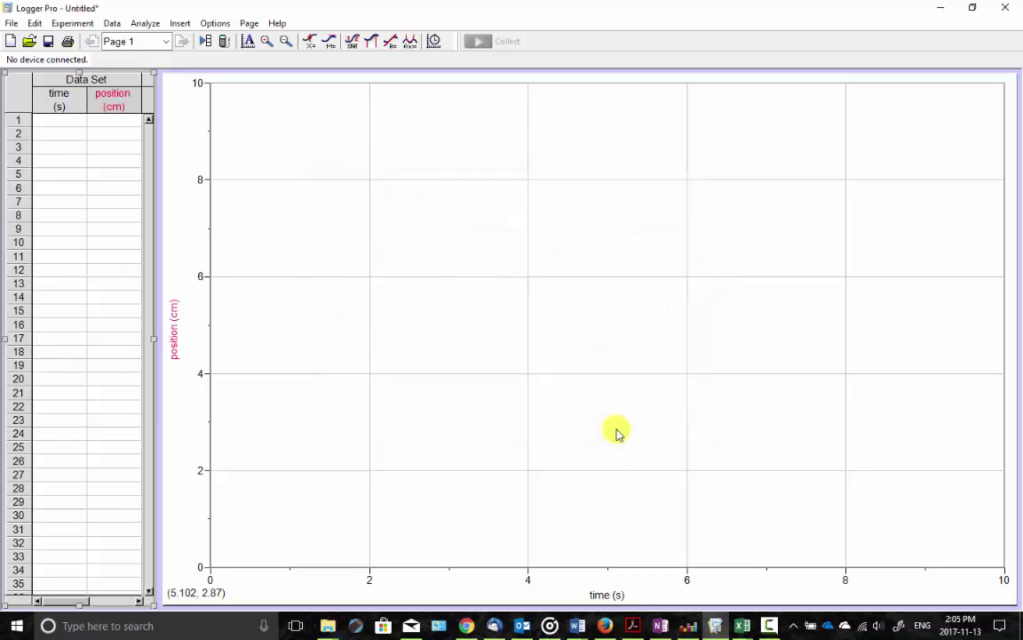
left_click(58, 121)
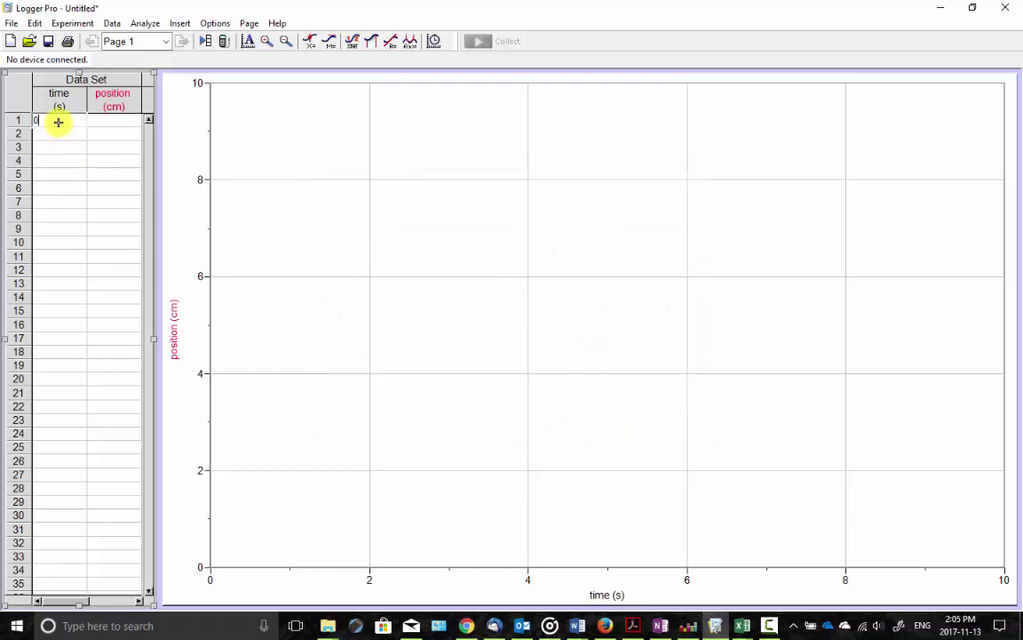
Step: Enter times 0 through 6 s down the time column
type("0")
key("Return")
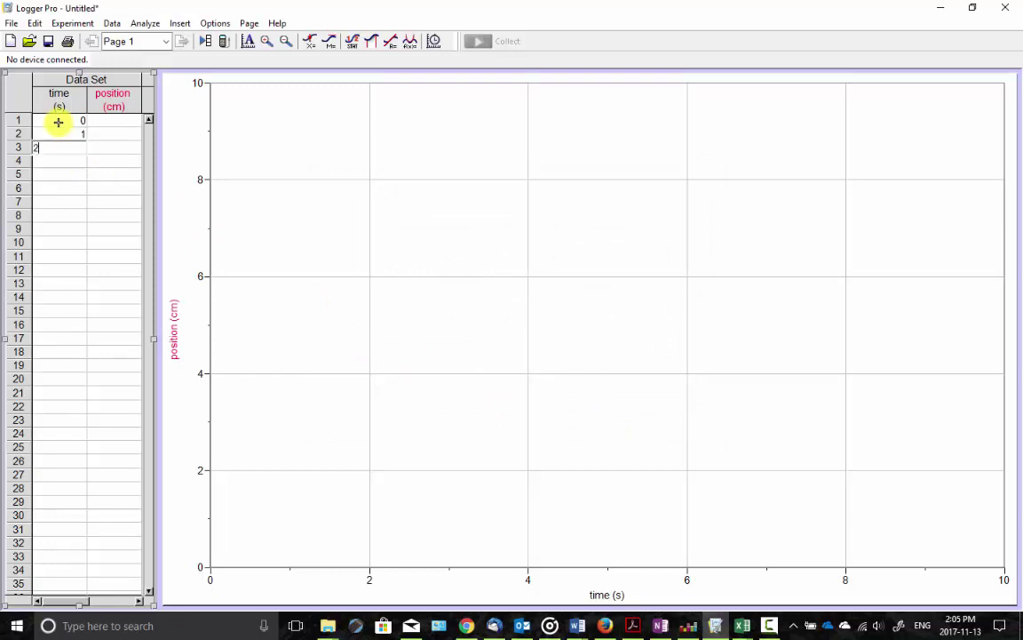
type("3")
key("Return")
type("4")
key("Return")
type("5")
key("Return")
type("6")
key("Return")
key("Up")
key("Up")
key("Up")
key("Up")
key("Up")
key("Up")
key("Up")
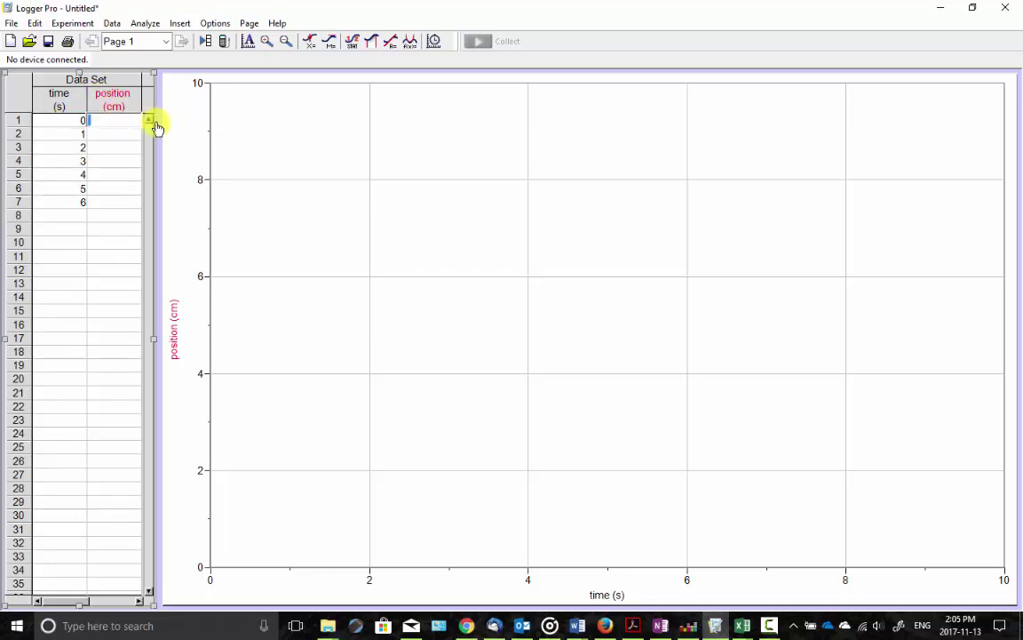
Step: Enter positions 0, 2.3, 4.4, 6.5, 9.6, 12.8 and 16.7 cm beside the times
key("Tab")
type("0")
key("Return")
key("Return")
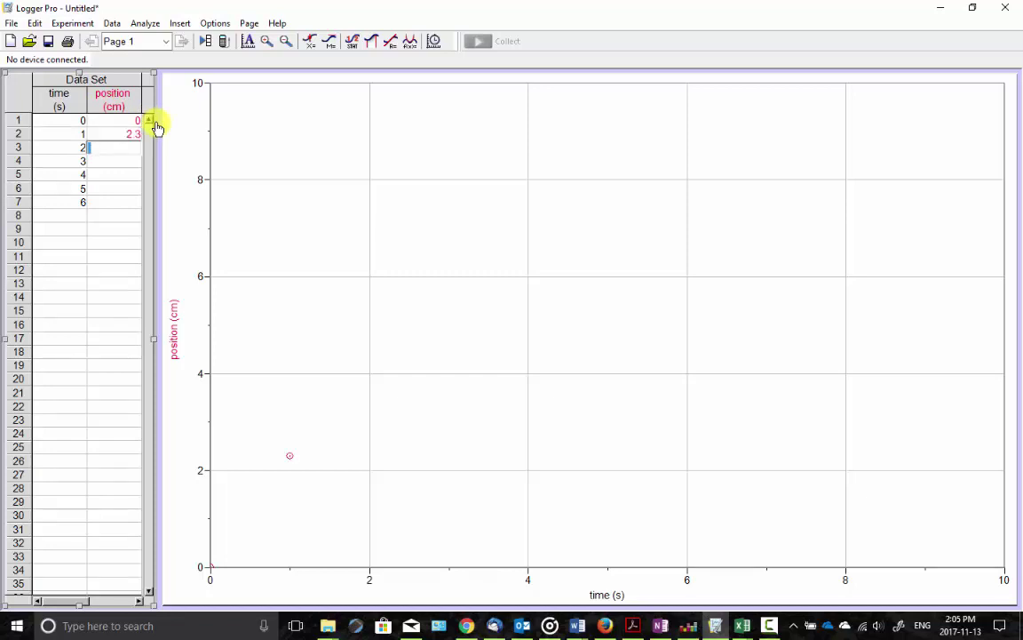
key("Return")
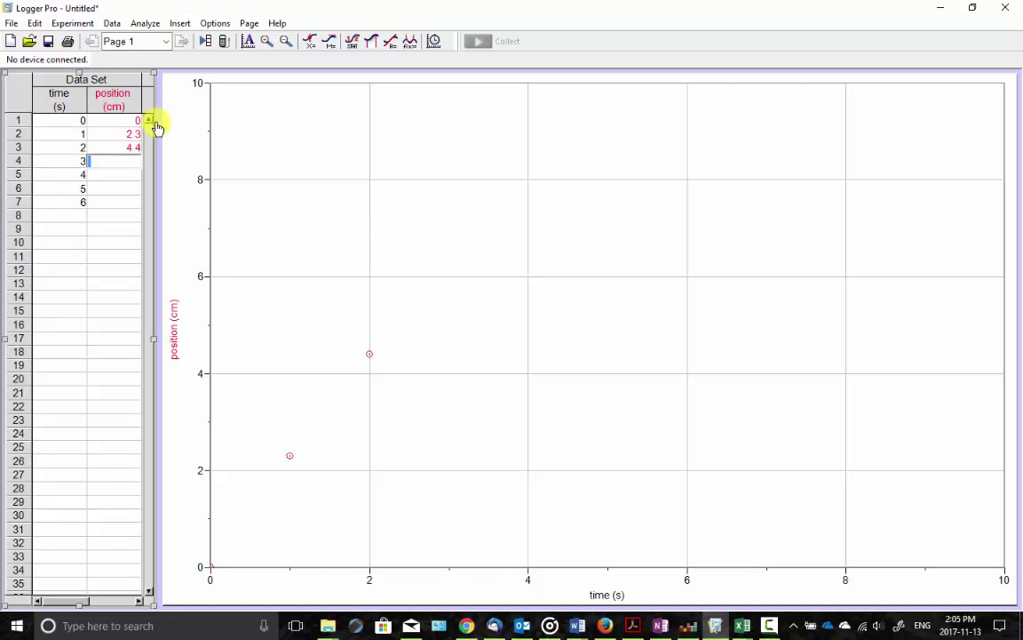
type("6.5")
key("Return")
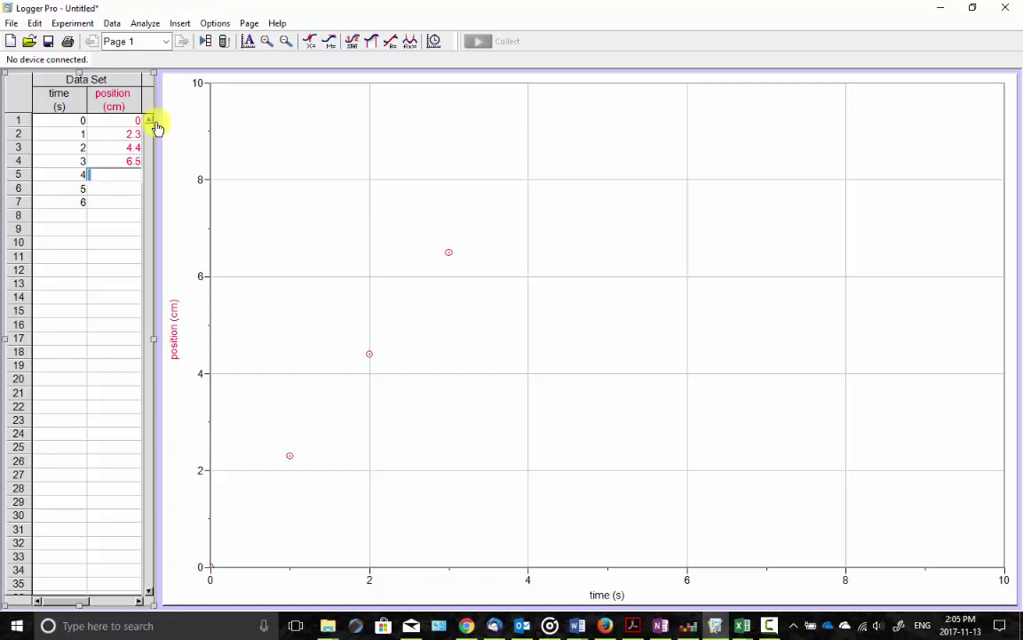
type("9.6")
key("Return")
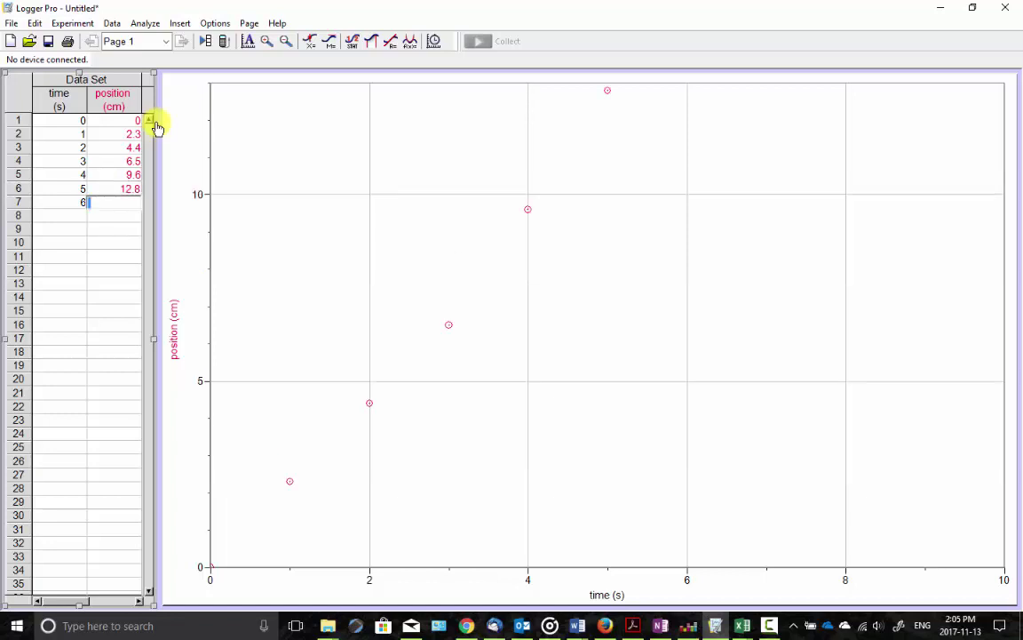
key("Return")
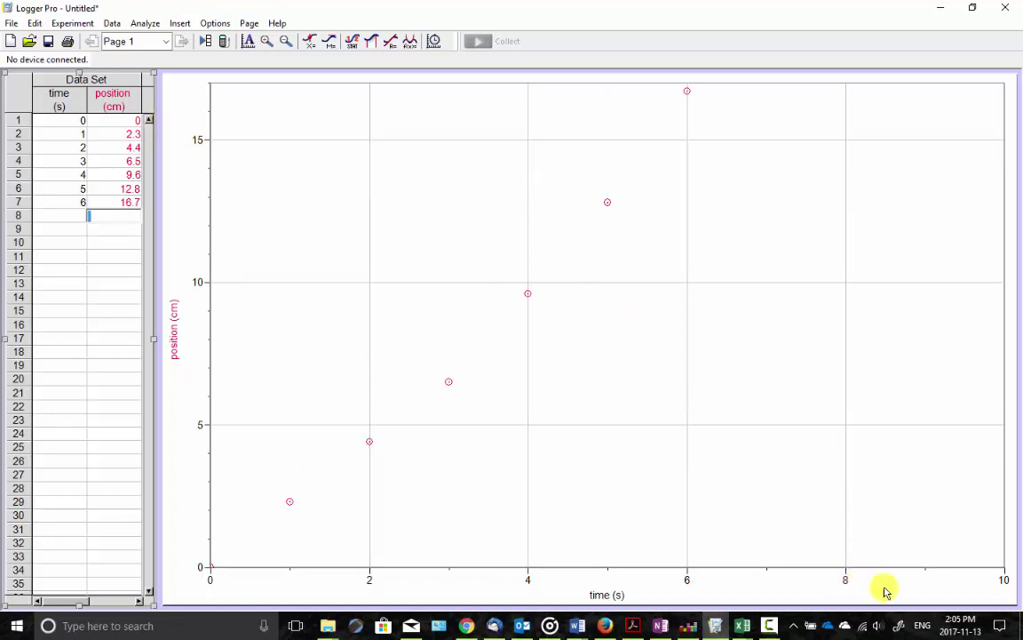
Step: Stretch the time axis so it ends near 7.5 s and the points fill the graph
left_click_drag(994, 570, 965, 566)
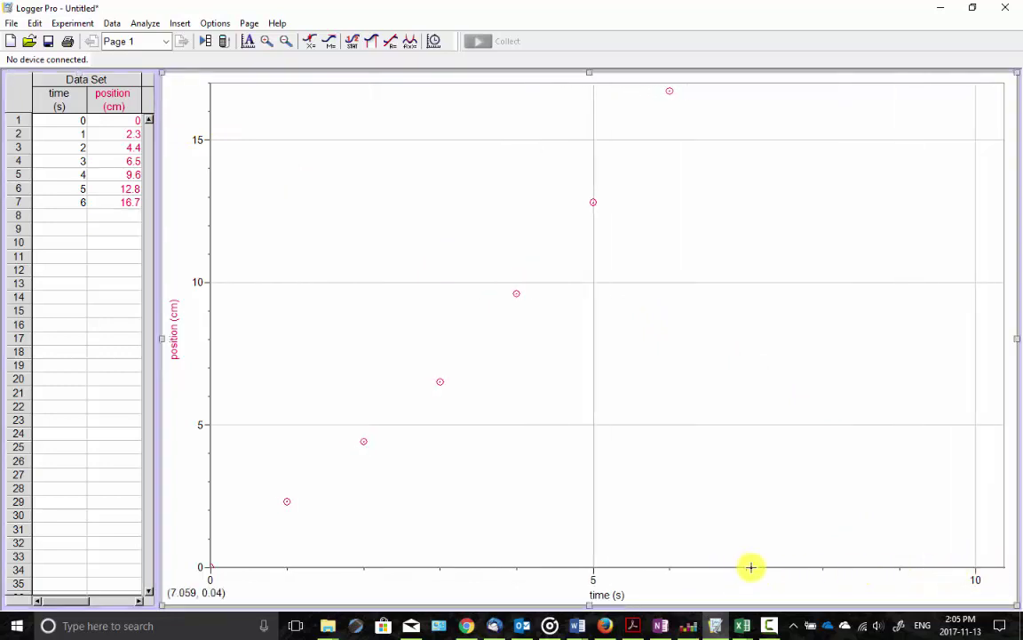
left_click_drag(754, 571, 958, 565)
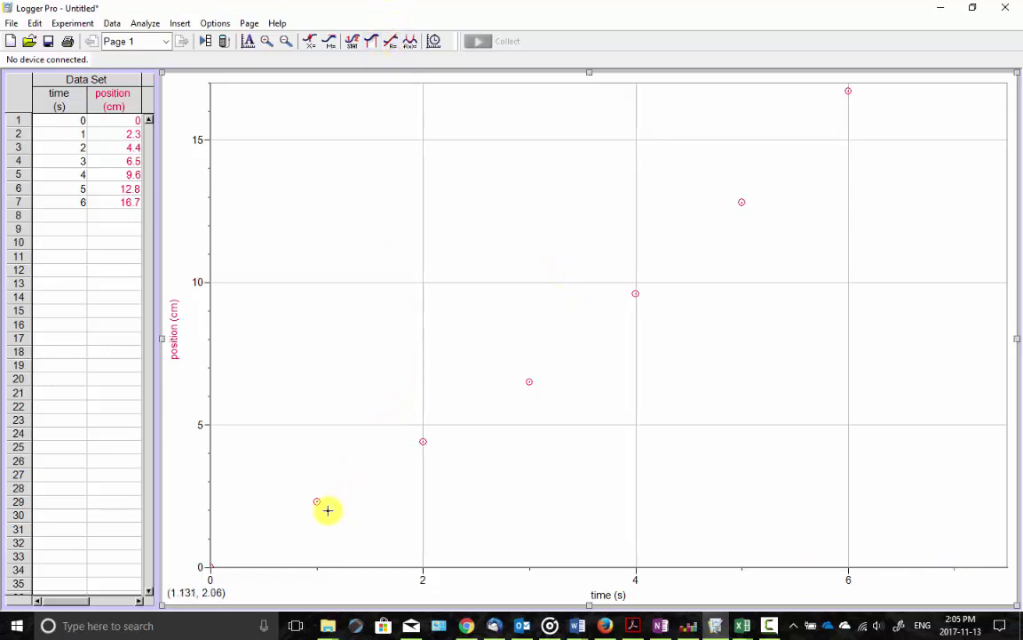
left_click(145, 24)
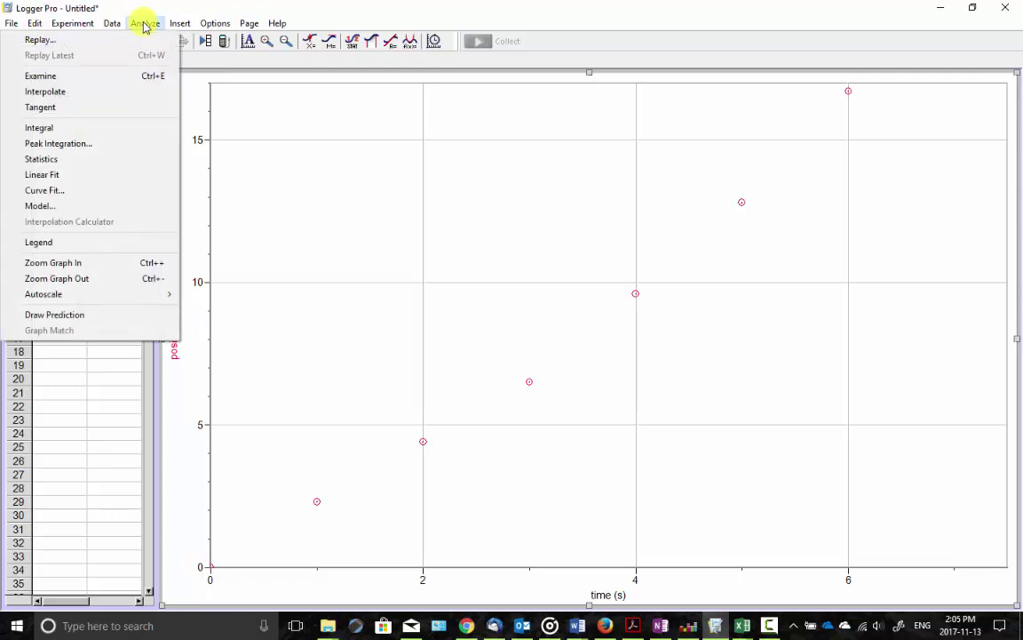
left_click(96, 176)
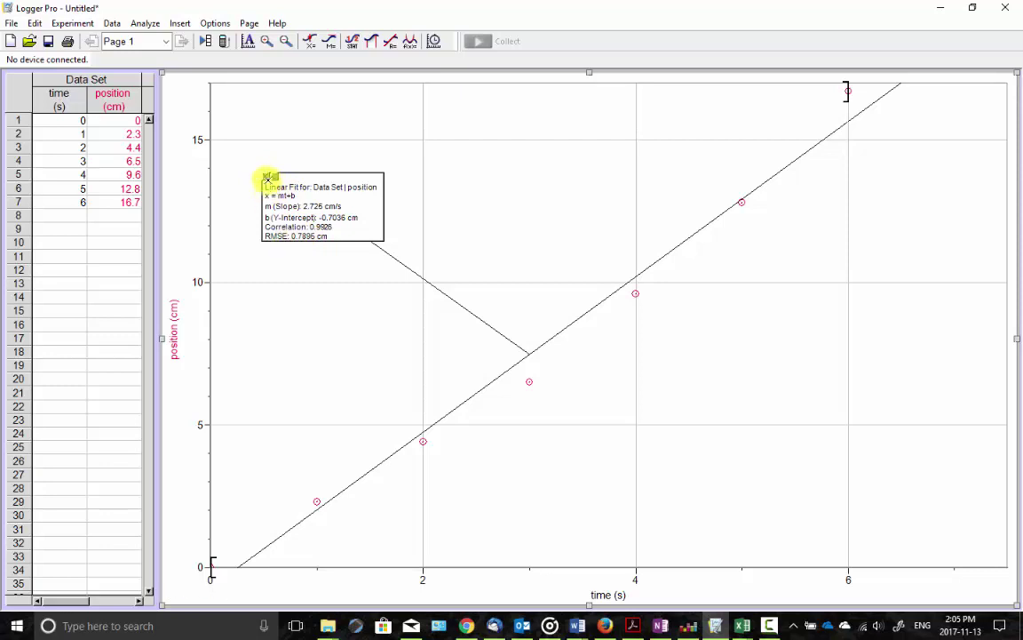
left_click(266, 176)
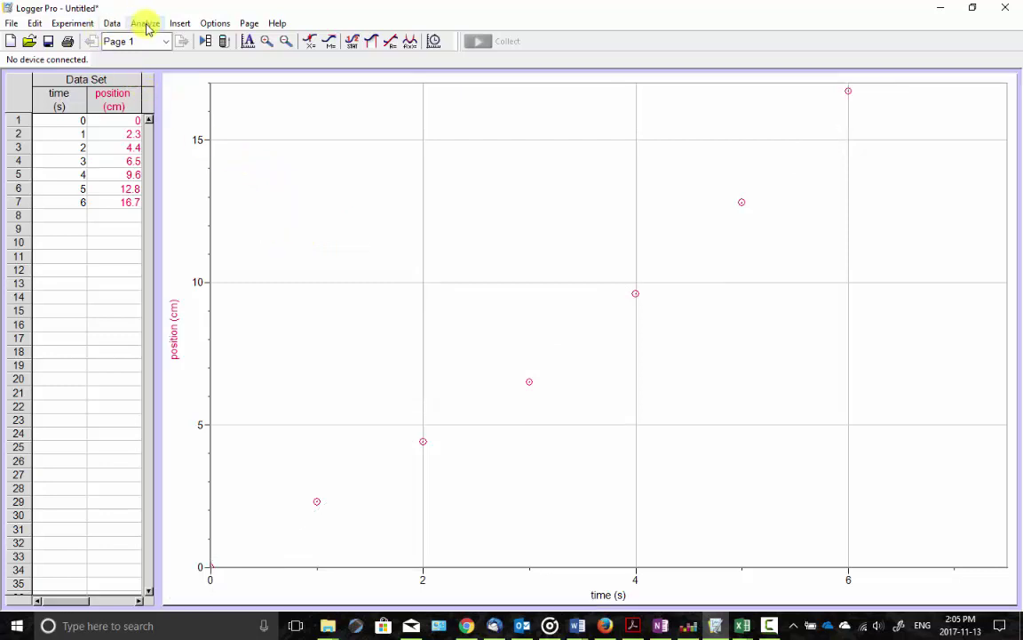
Step: After comparing with a quartic, apply a quadratic fit: A 0.1846, B 1.618, C 0.2190
left_click(142, 23)
left_click(109, 191)
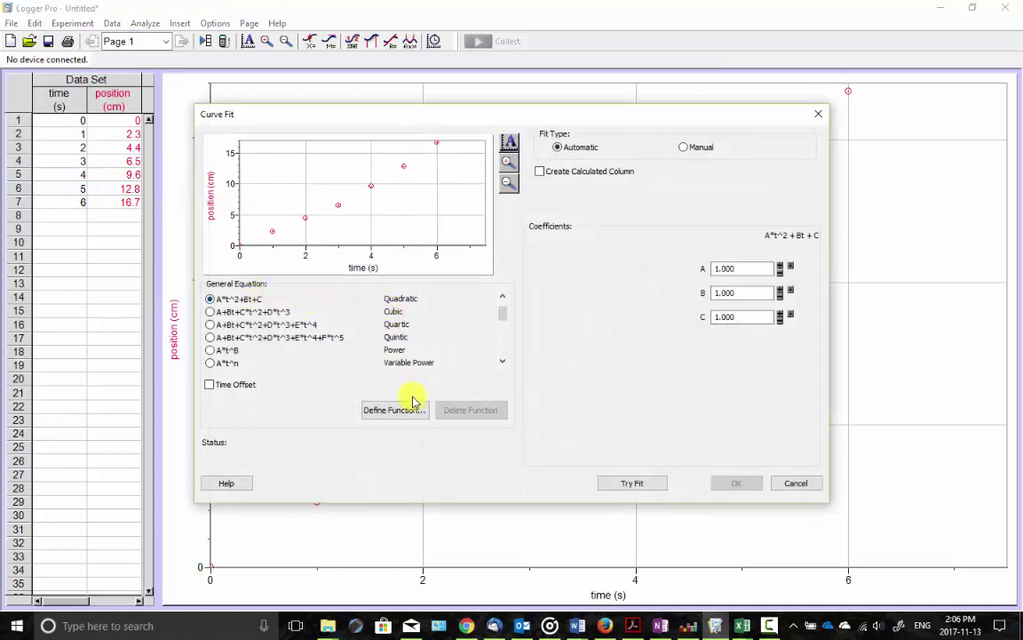
left_click(632, 484)
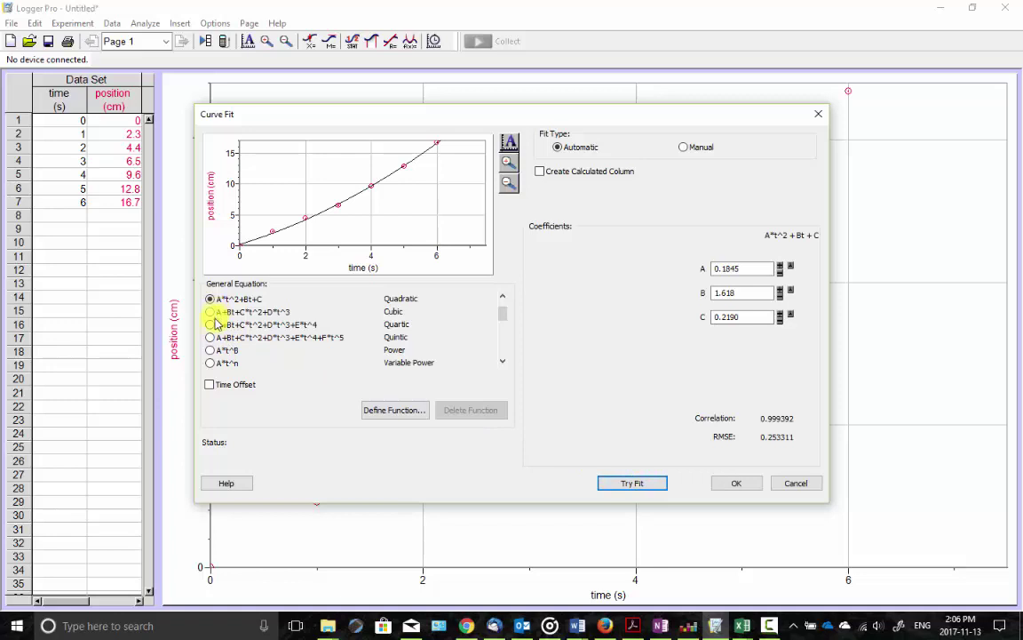
left_click(213, 325)
left_click(632, 482)
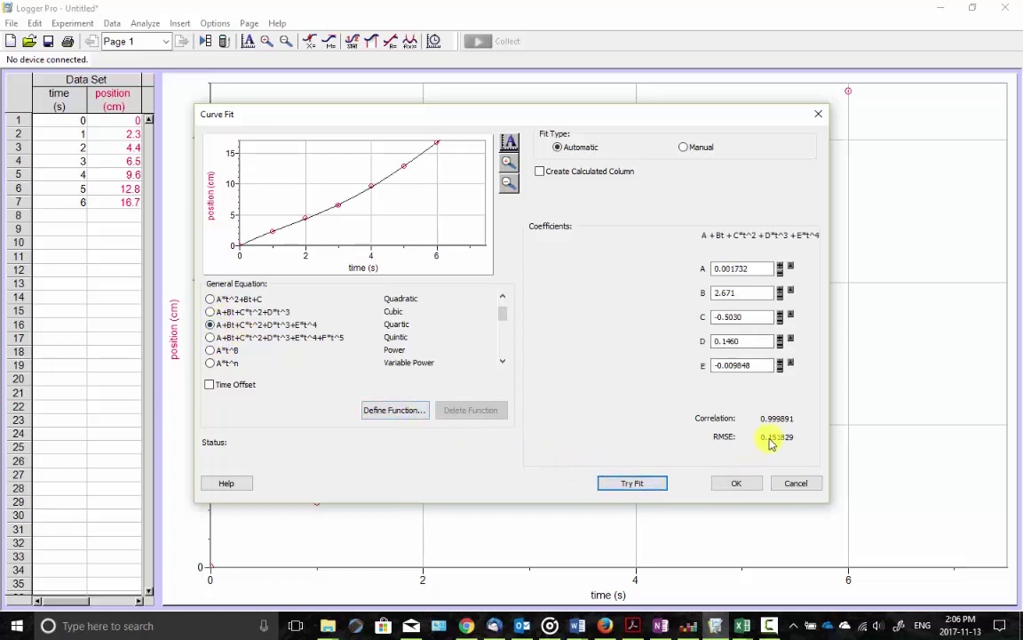
left_click(210, 299)
left_click(624, 483)
left_click(739, 485)
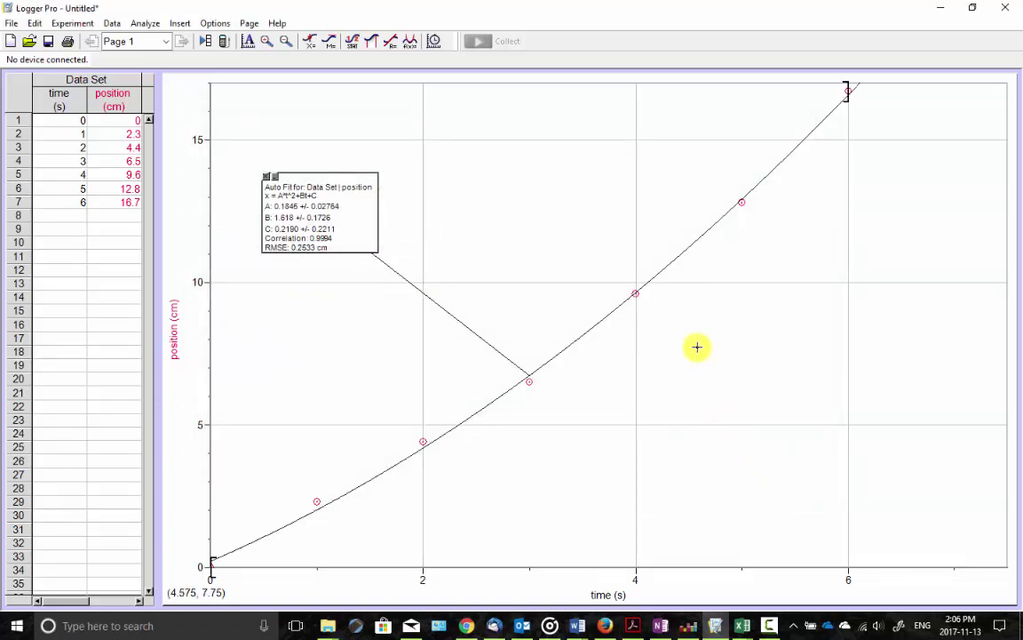
Step: Shrink the graph from its top-left corner and widen the data table to the right
left_click(166, 114)
left_click_drag(164, 71, 297, 98)
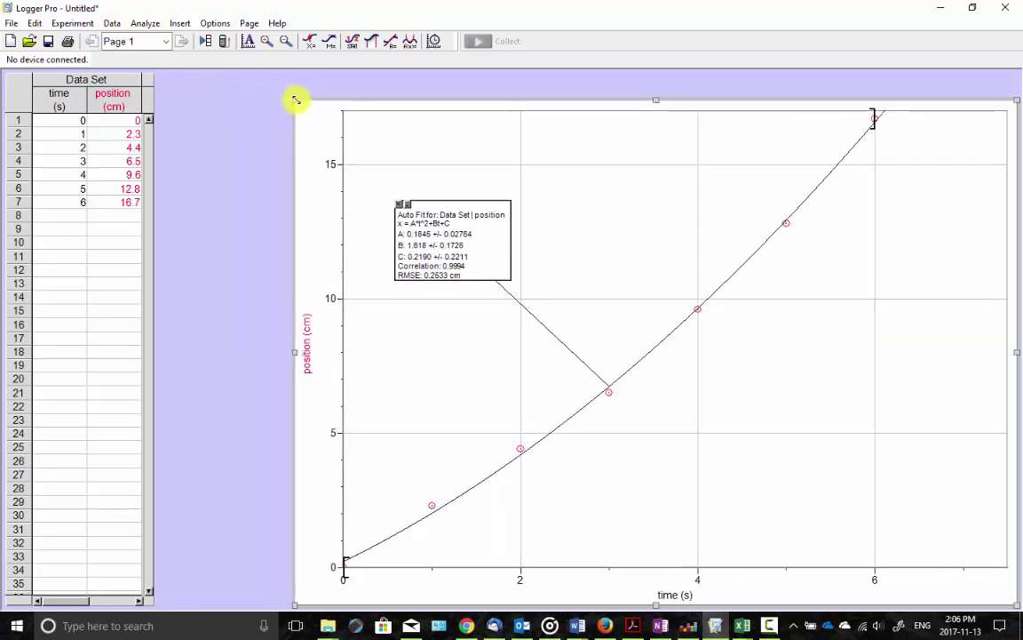
left_click(151, 95)
left_click_drag(153, 73, 212, 73)
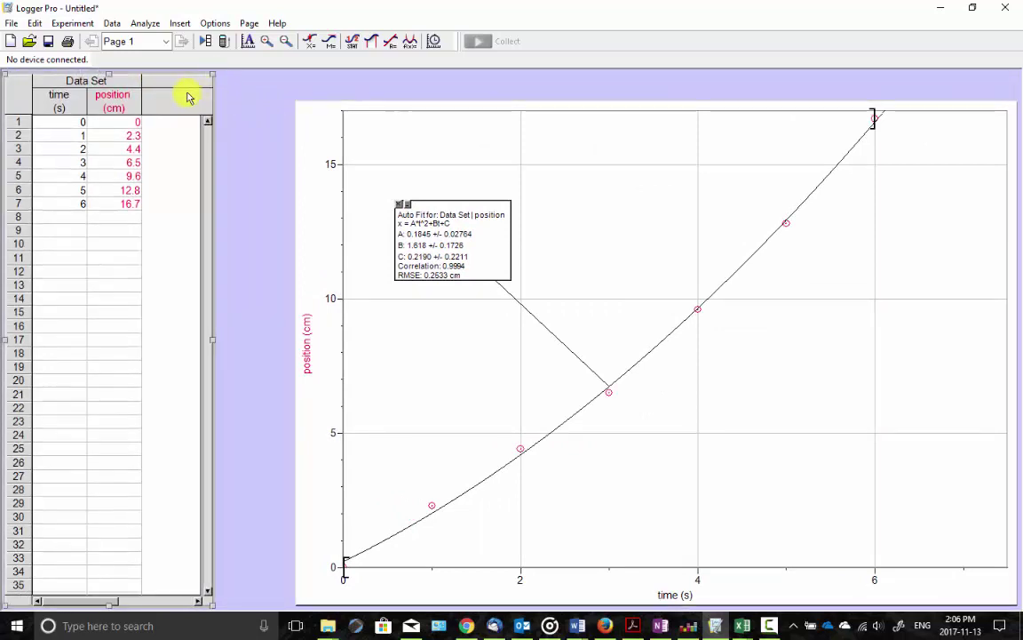
Step: Create a third manual column 'velocity' with short name v and units cm/s
left_click(115, 25)
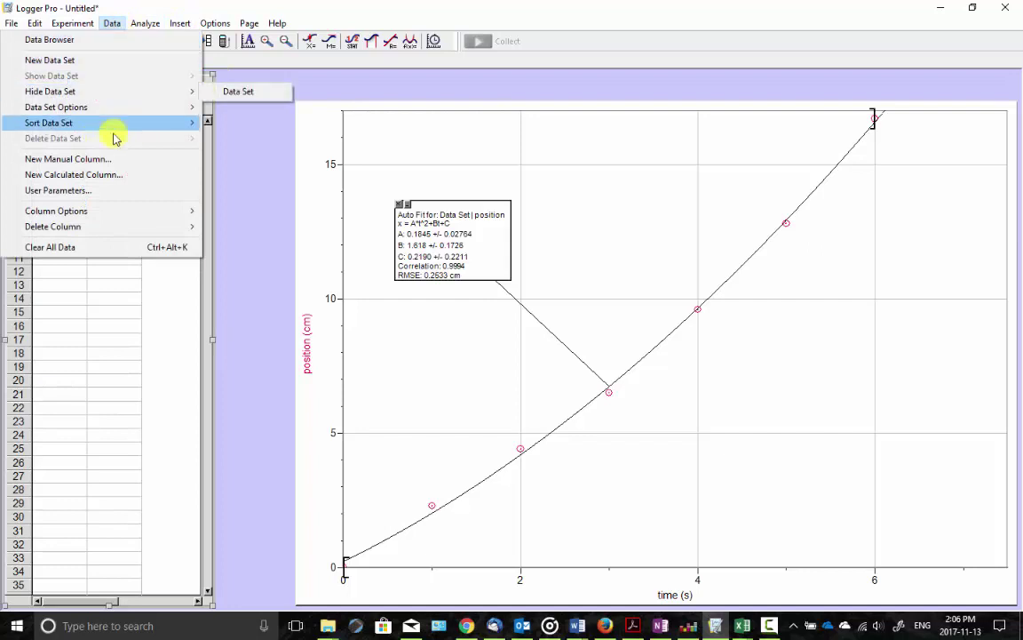
left_click(107, 160)
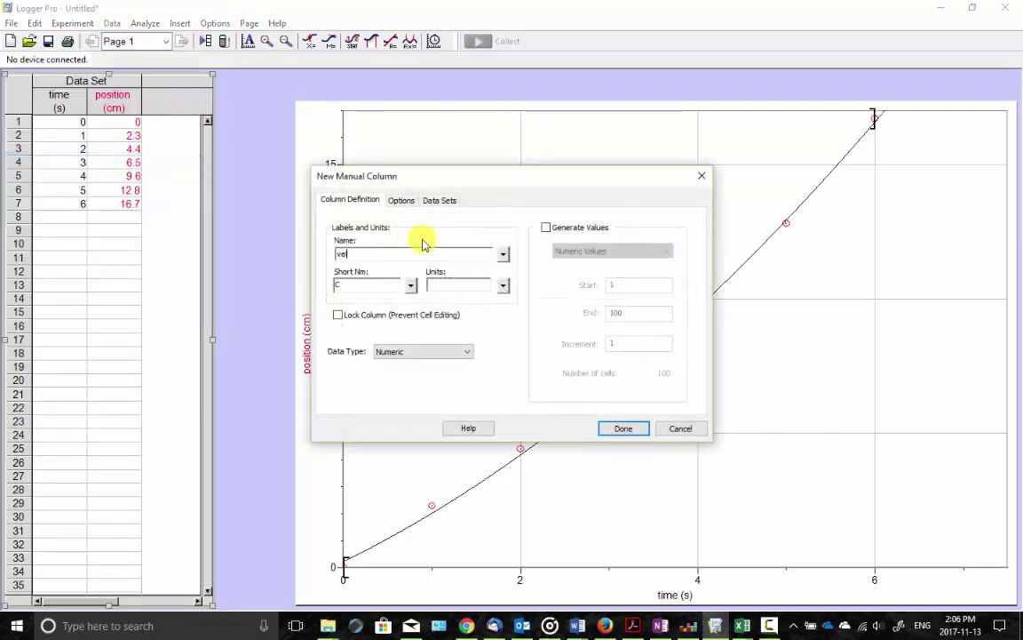
left_click(360, 285)
type("v")
left_click(451, 284)
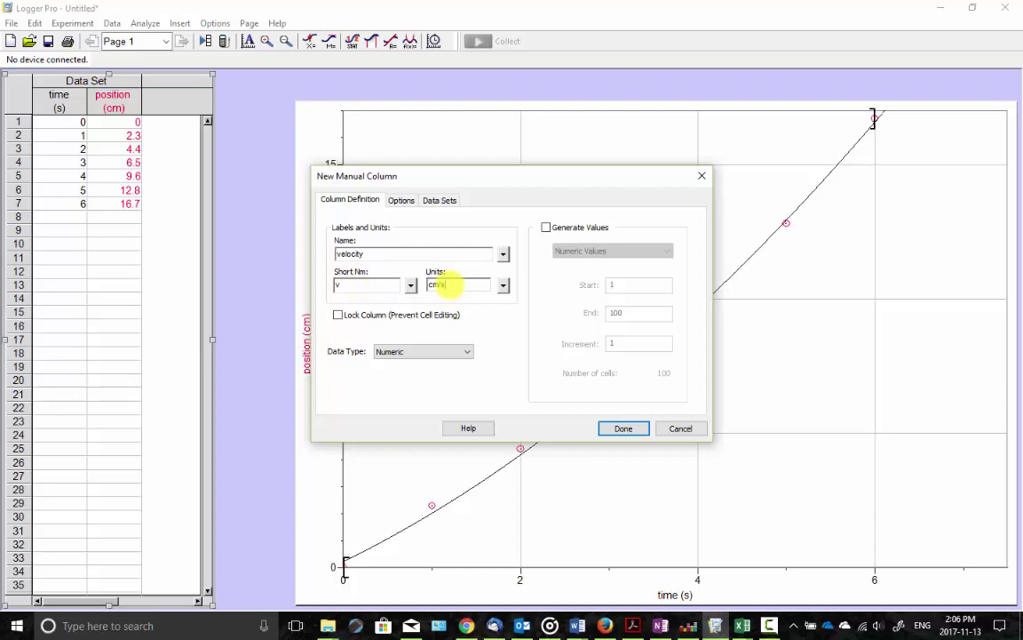
type("cm/s")
left_click(622, 428)
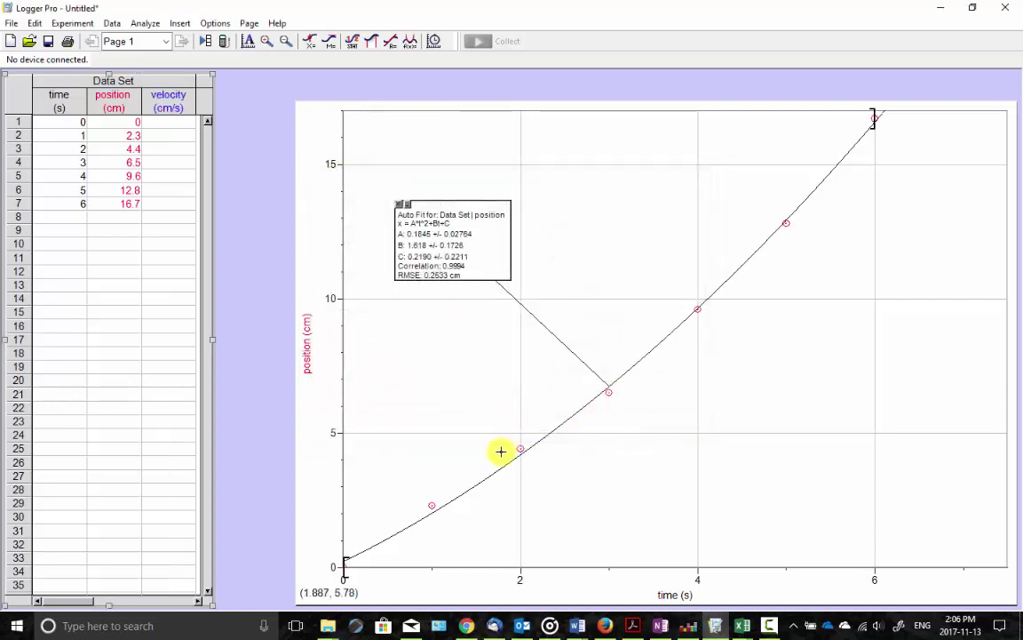
Step: Turn on the Tangent tool, reading a slope of 2.244 cm/s at 0 s
left_click(330, 42)
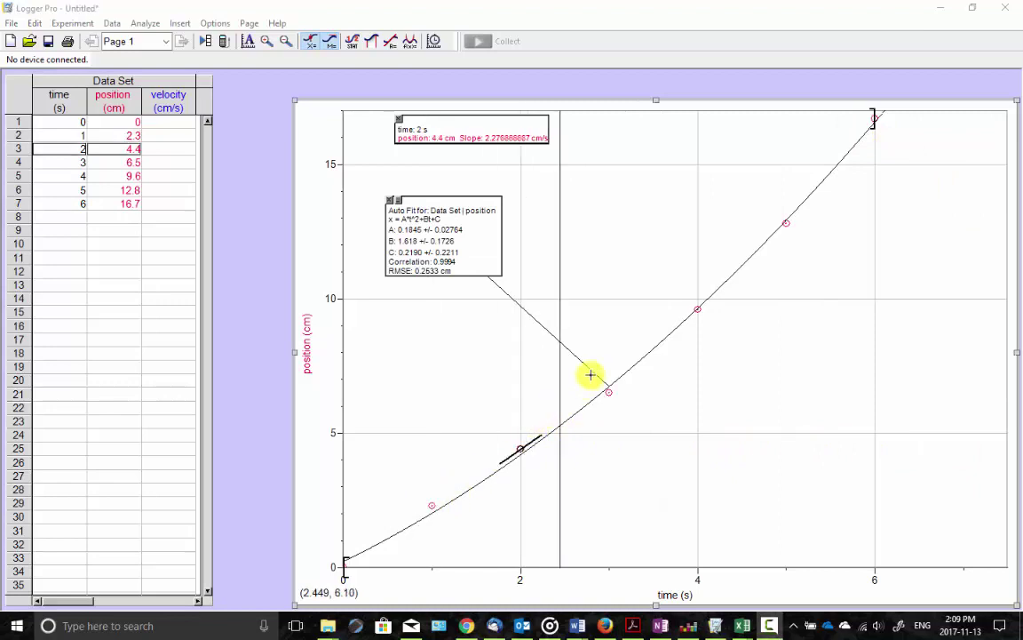
Step: Check Interpolate in Graph Options so the tangent tracks the quadratic curve
left_click(211, 24)
left_click(201, 39)
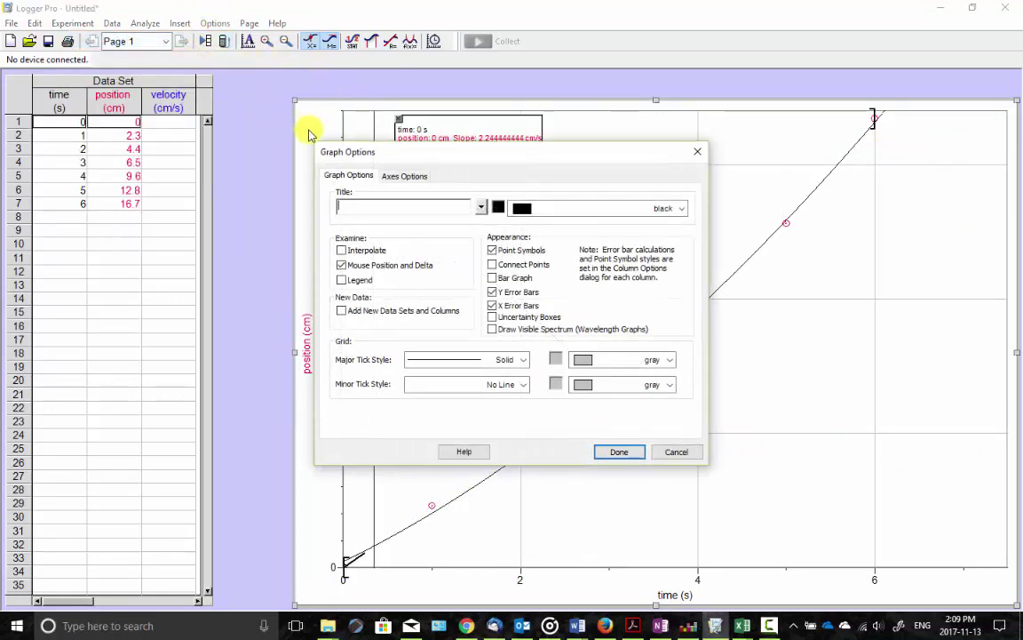
left_click(341, 251)
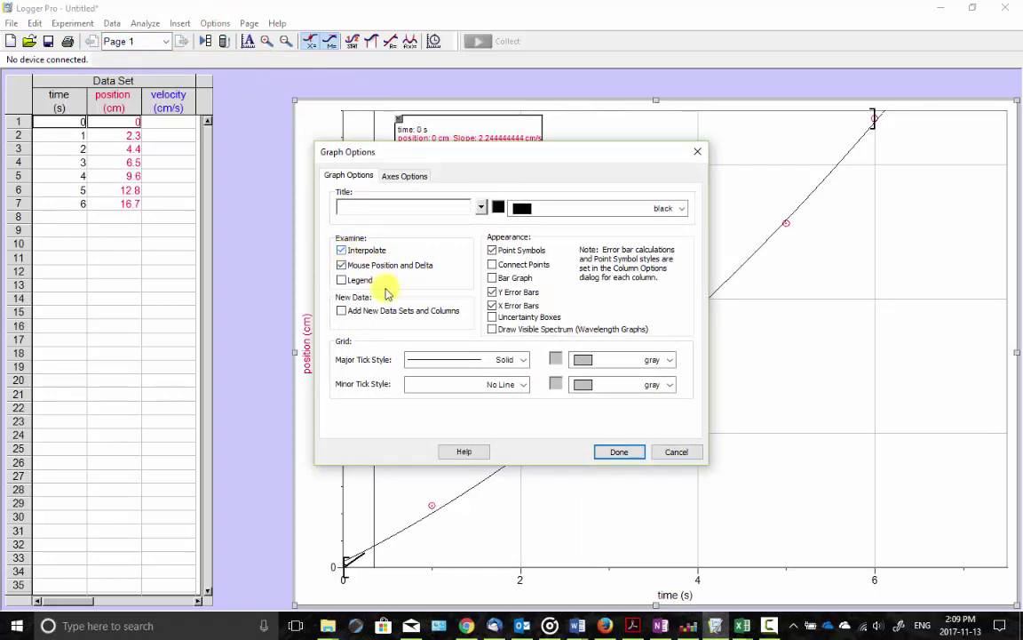
left_click(613, 452)
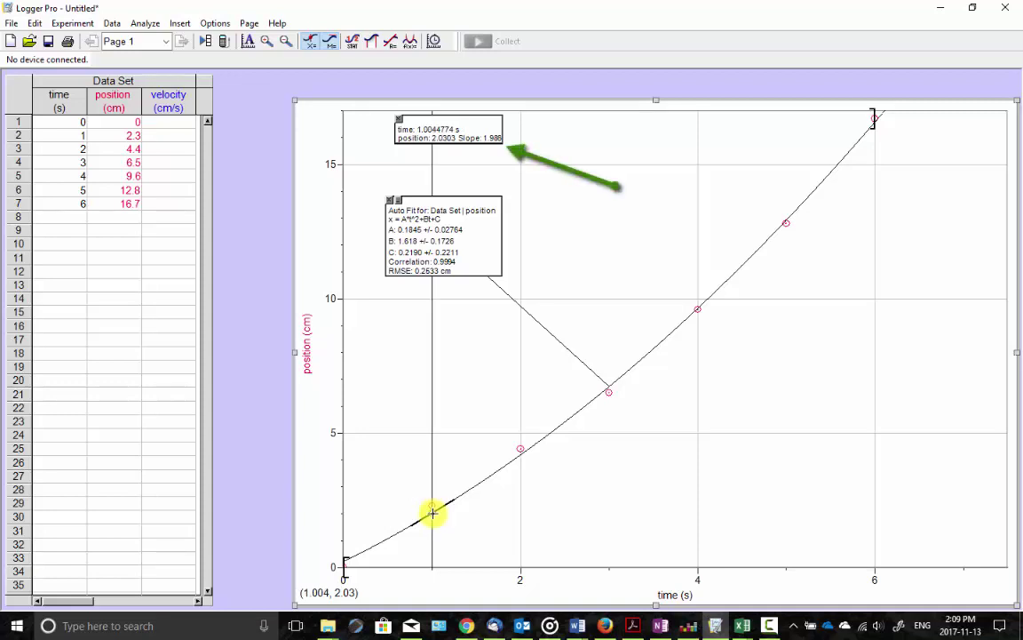
Step: Enter tangent slopes 1.986, 2.365 and 2.726 cm/s as velocities for rows 2–4
left_click(163, 131)
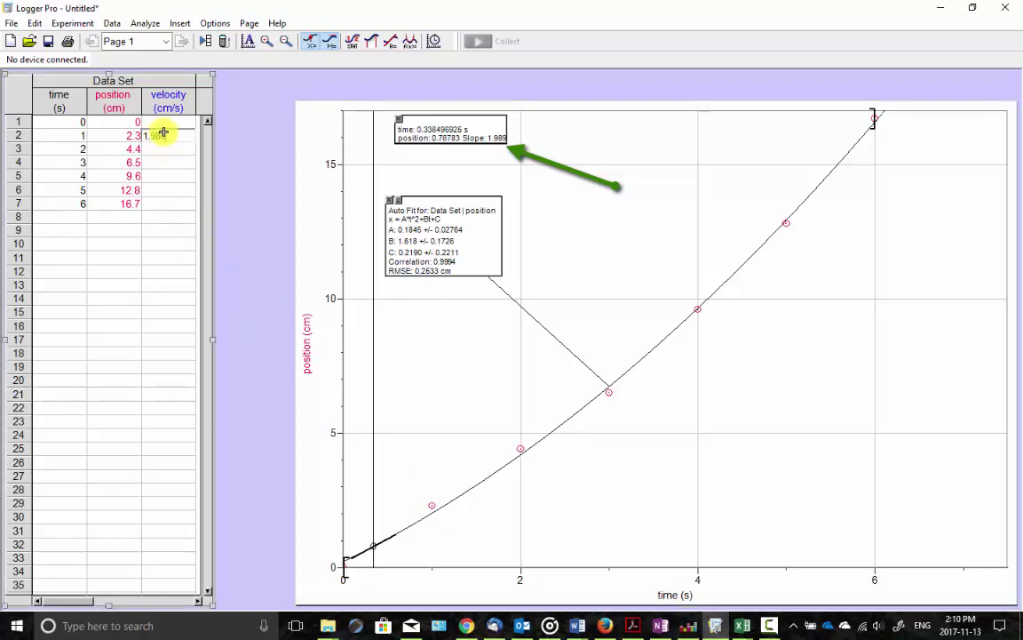
key("Return")
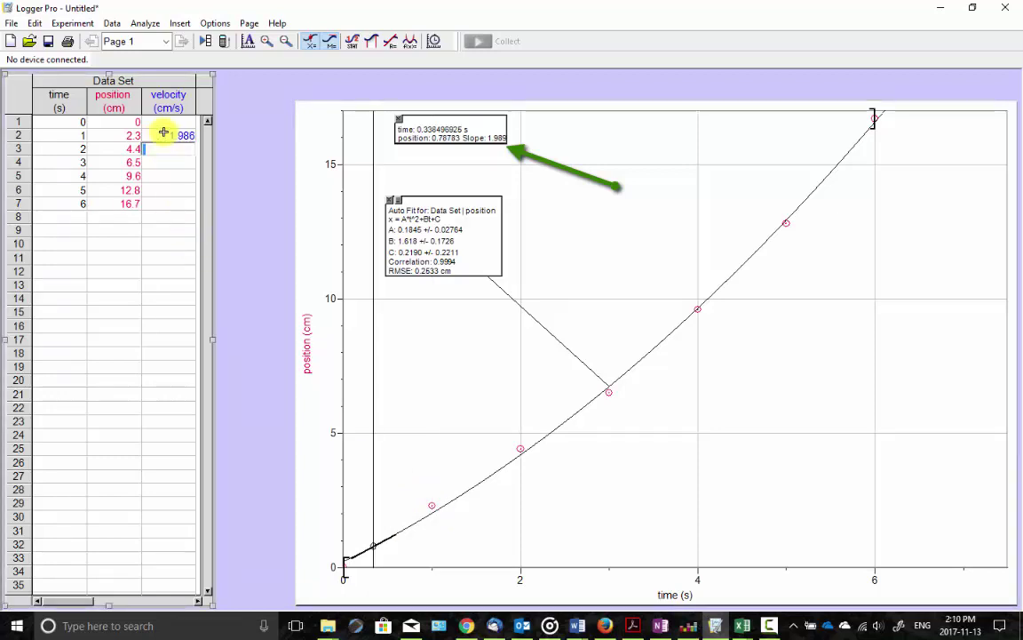
left_click(521, 454)
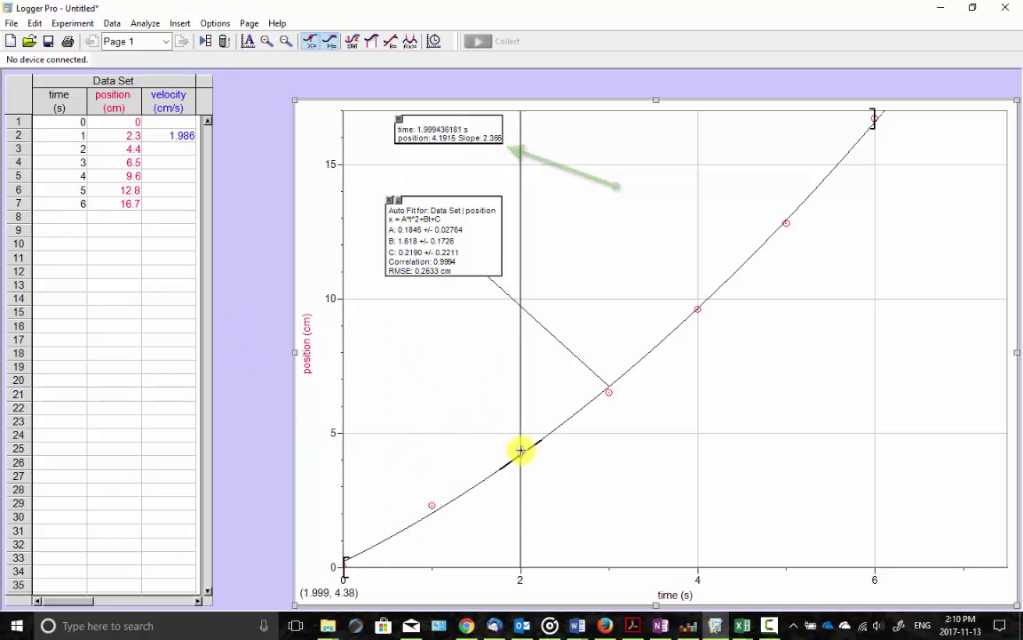
left_click(181, 152)
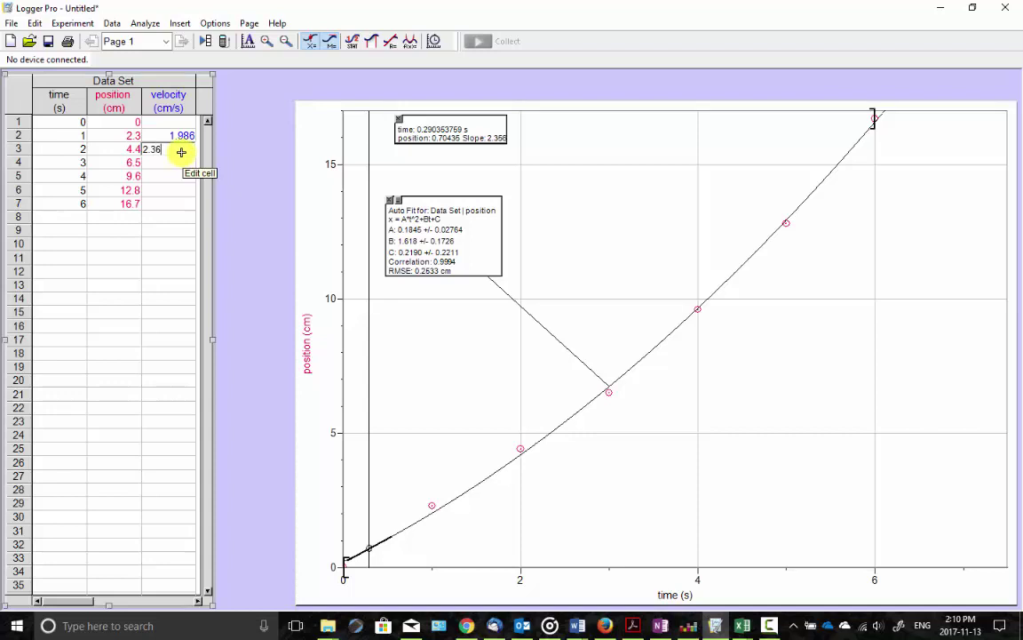
key("Return")
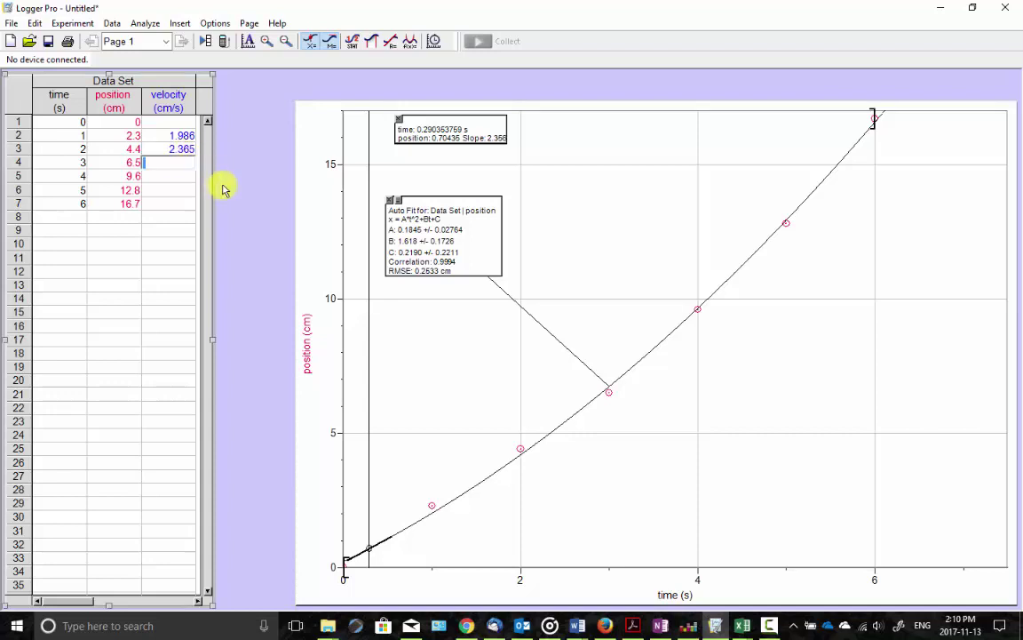
left_click(598, 397)
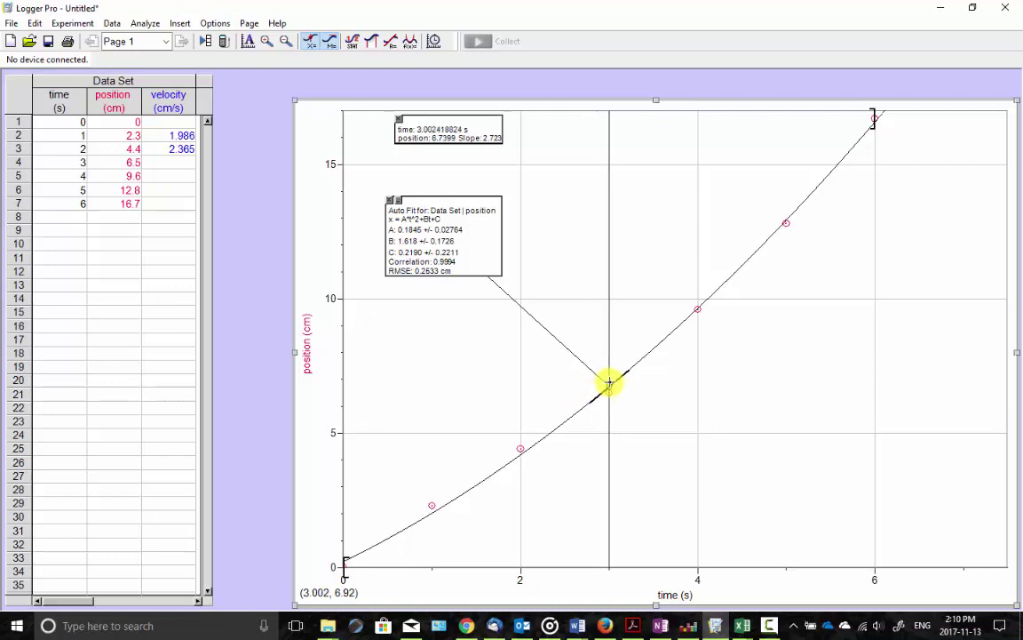
left_click(179, 161)
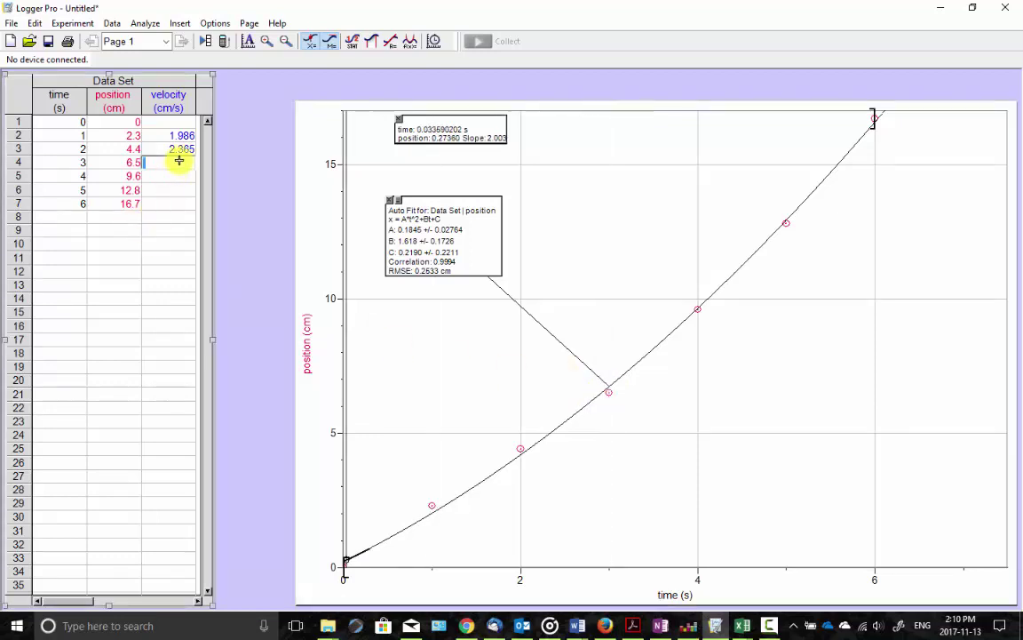
key("Return")
Step: Enter velocities 3.096, 3.466 and 3.833 for rows 5–7, then 1.621 for row 1
key("Tab")
key("Tab")
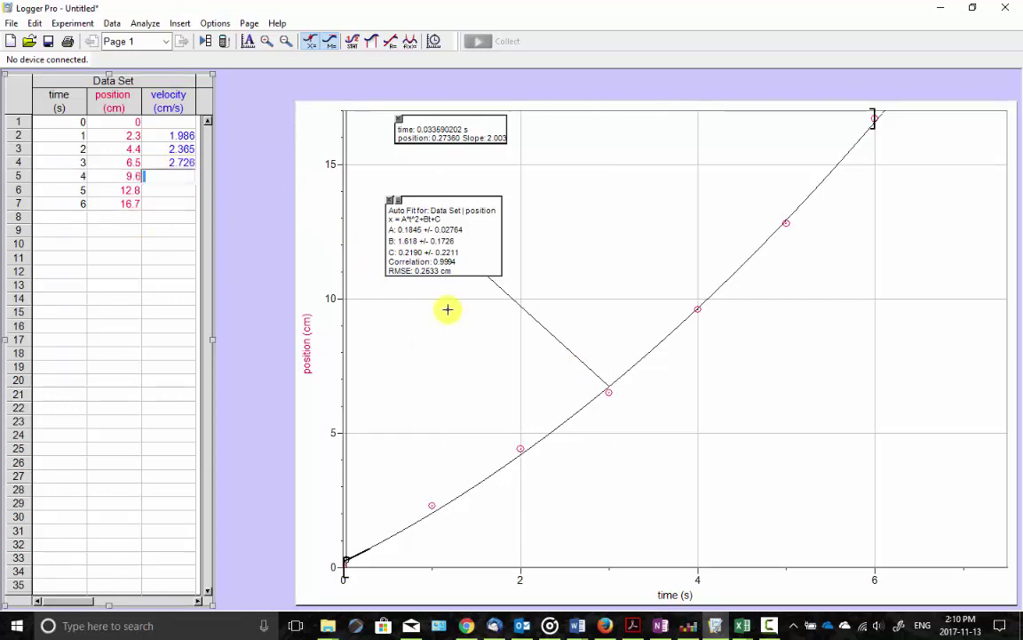
left_click(677, 495)
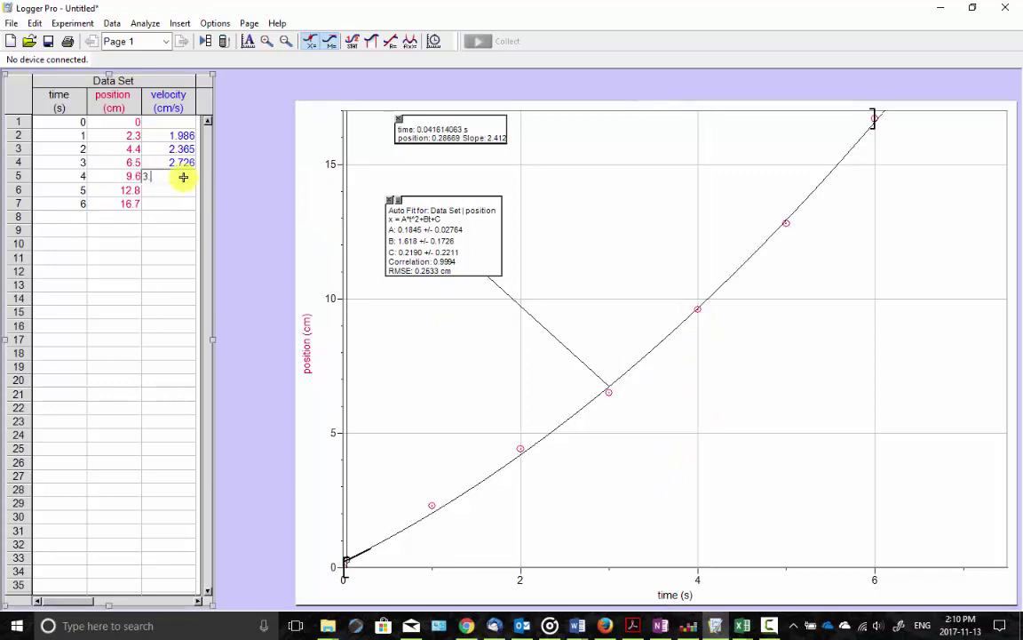
type("96")
key("Return")
left_click(786, 224)
left_click(147, 190)
type("3.466")
key("Return")
left_click(181, 203)
type("3.833")
key("Return")
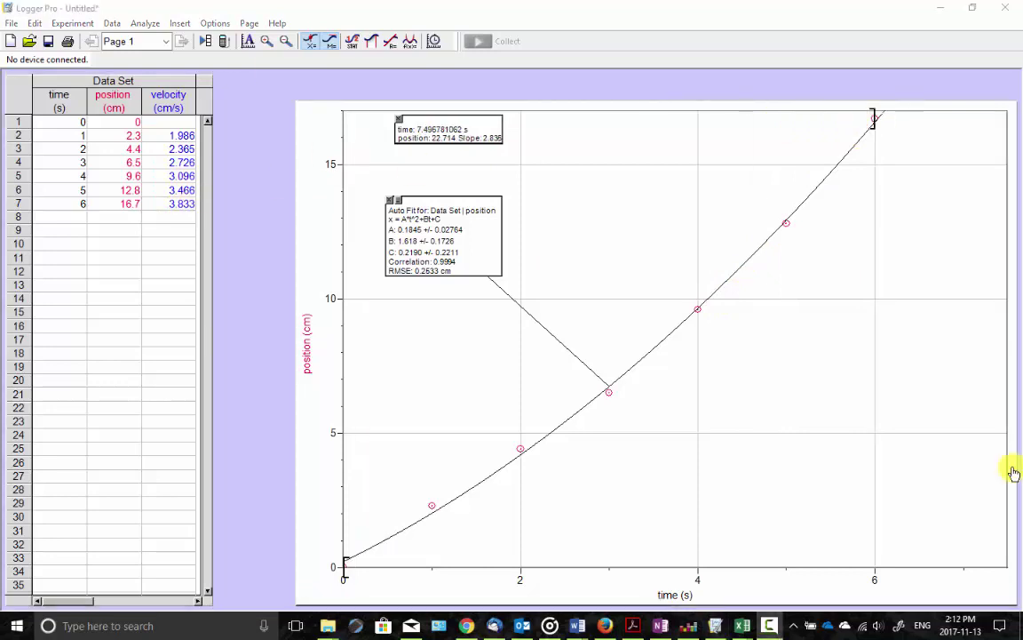
left_click(345, 562)
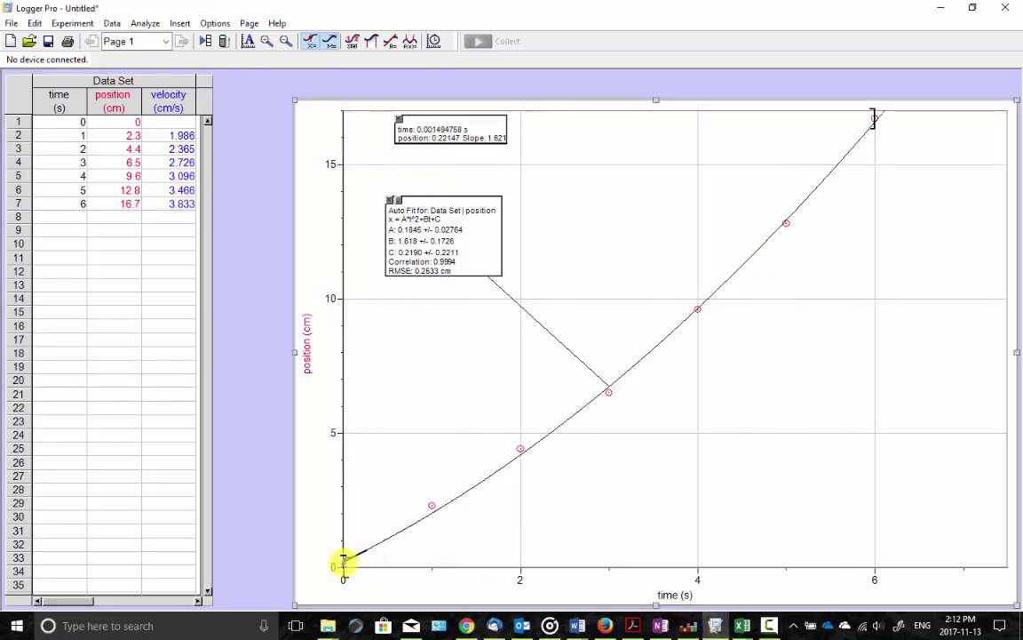
left_click(184, 122)
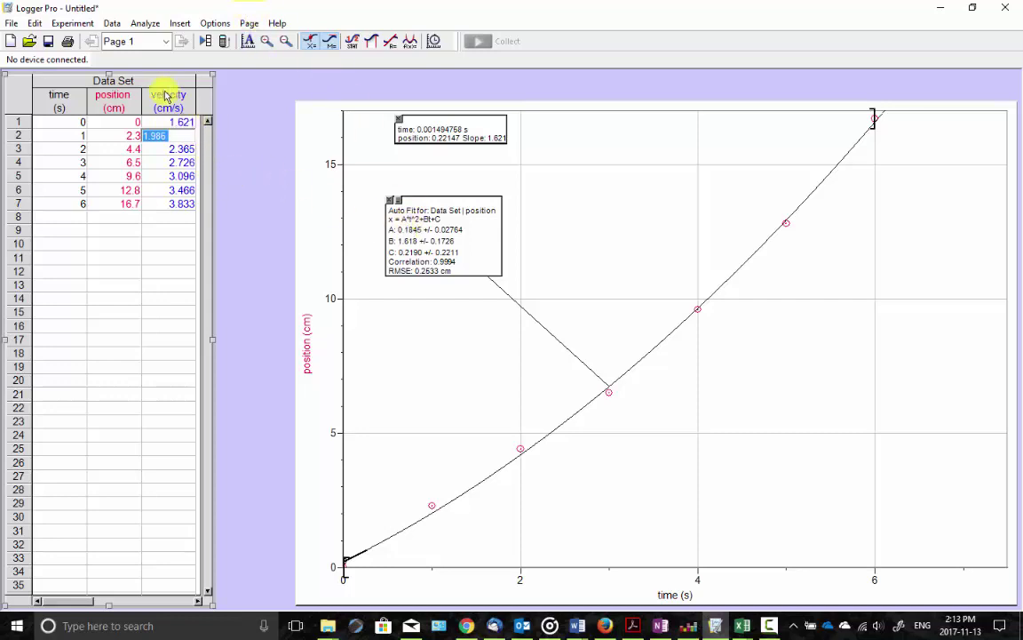
Step: Insert a velocity-versus-time graph, move it up beside the table and enlarge it
left_click(177, 149)
left_click(180, 24)
left_click(144, 39)
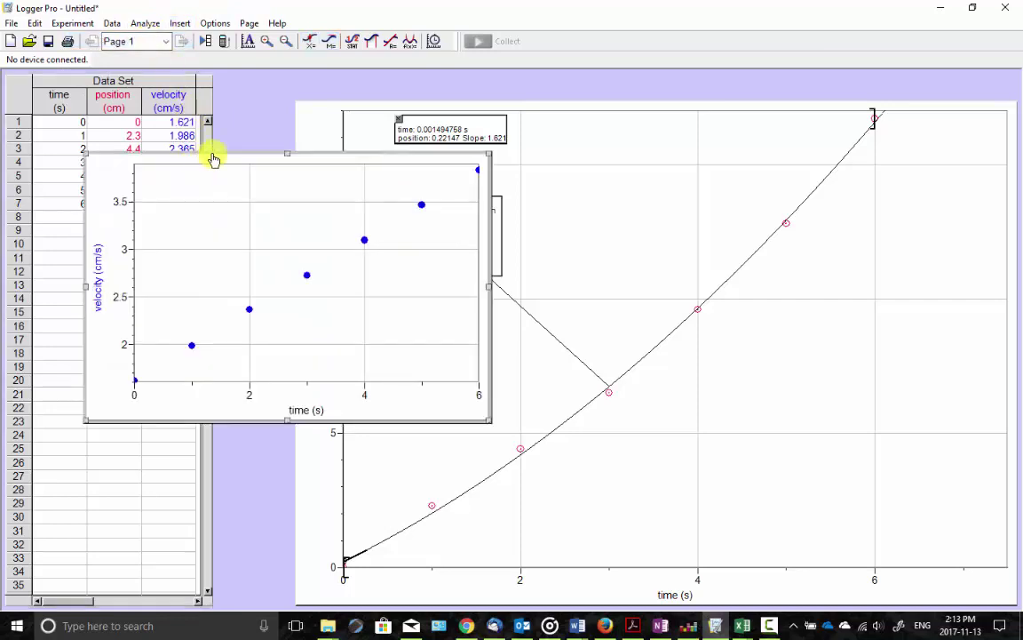
left_click_drag(220, 157, 338, 89)
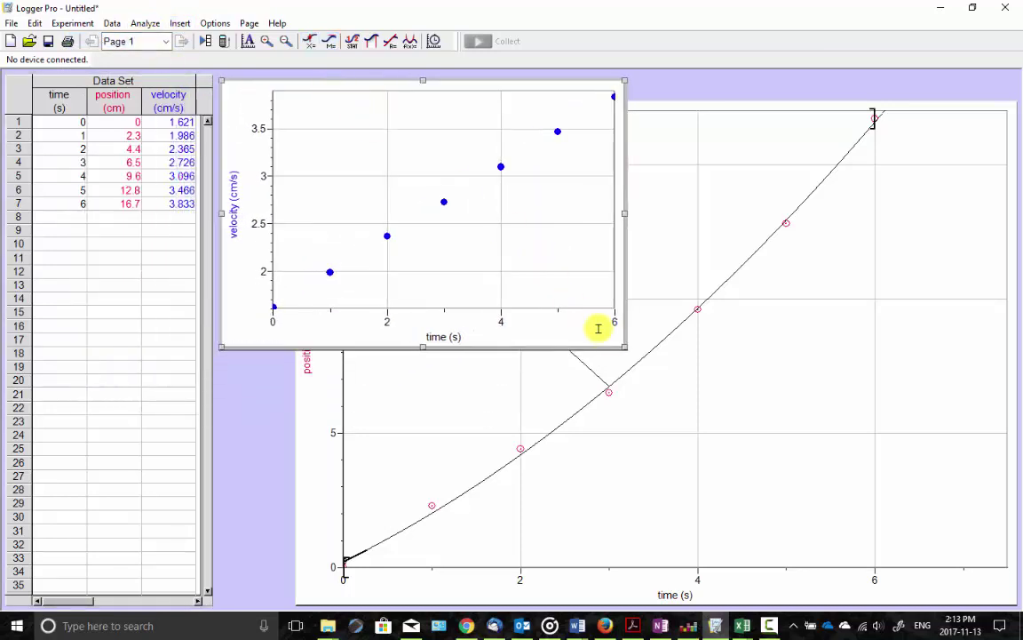
left_click_drag(629, 352, 943, 578)
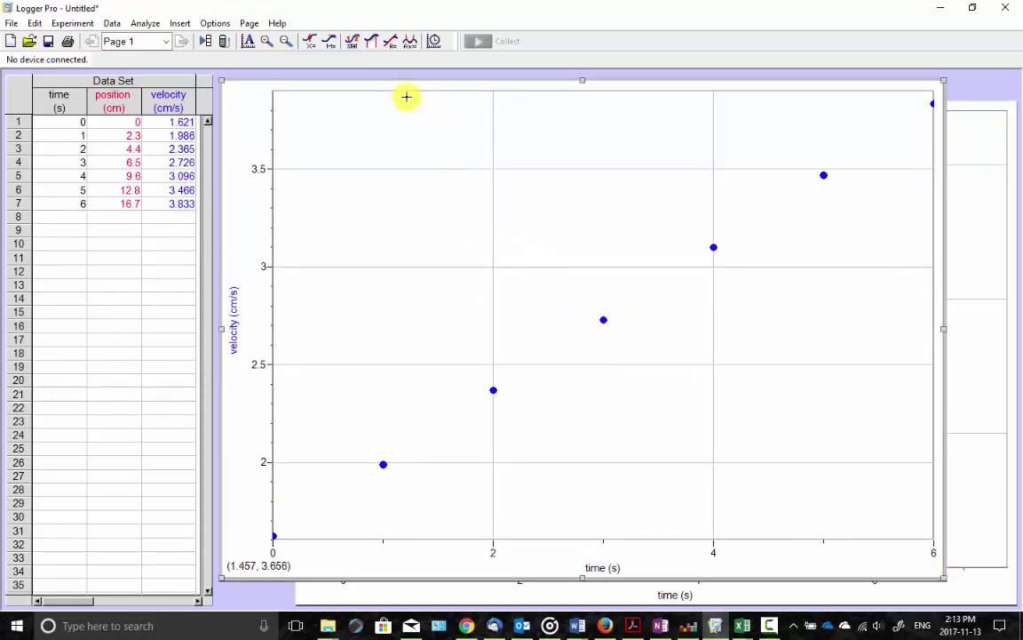
Step: Apply a linear fit to the velocity-time graph (slope 0.3688 cm/s/s, intercept 1.621 cm/s)
left_click(147, 25)
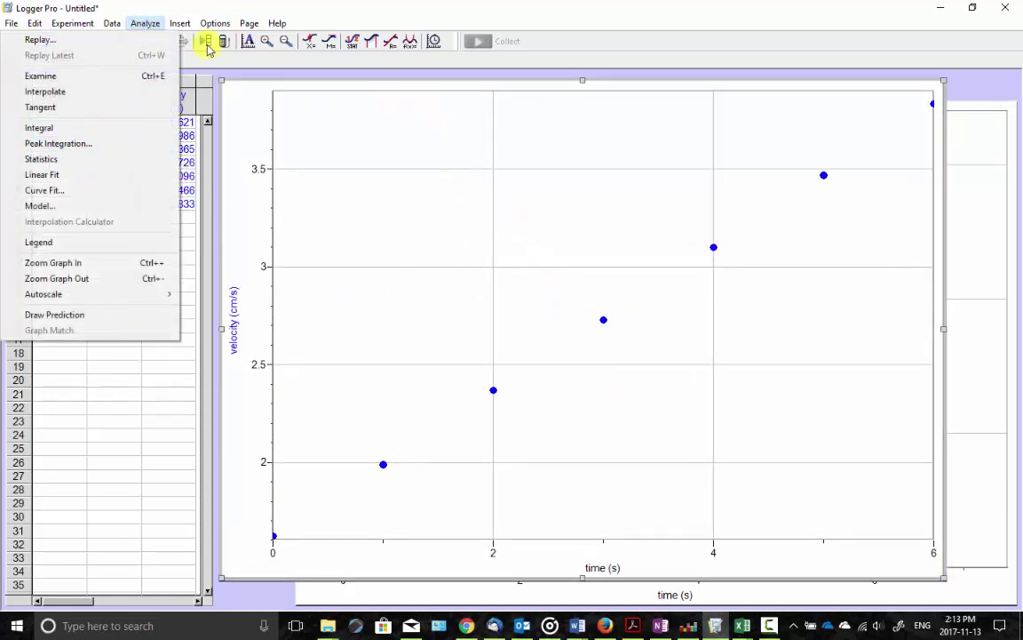
left_click(302, 7)
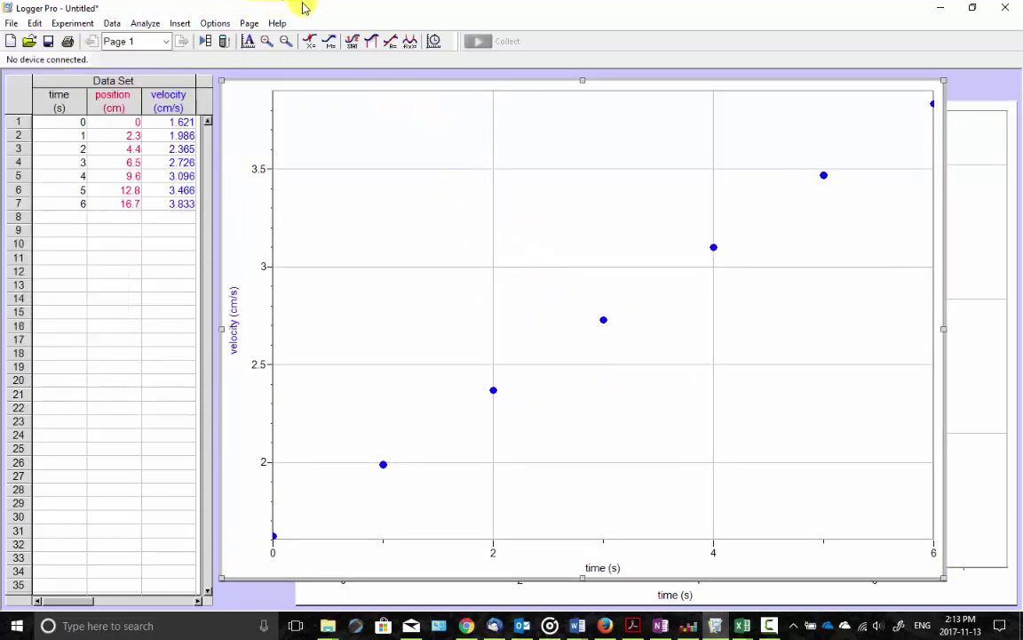
left_click(390, 44)
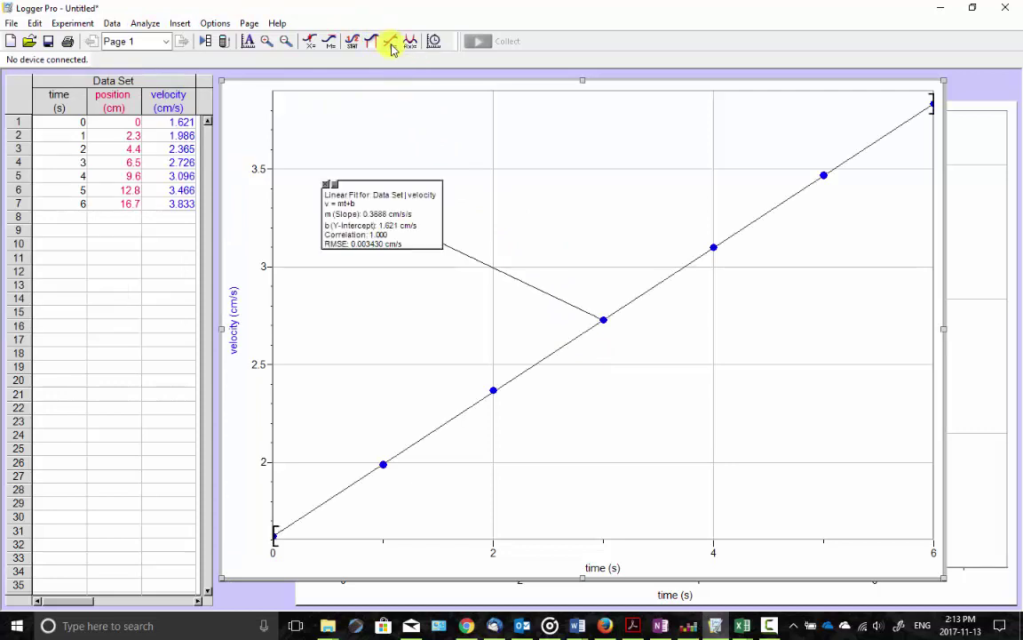